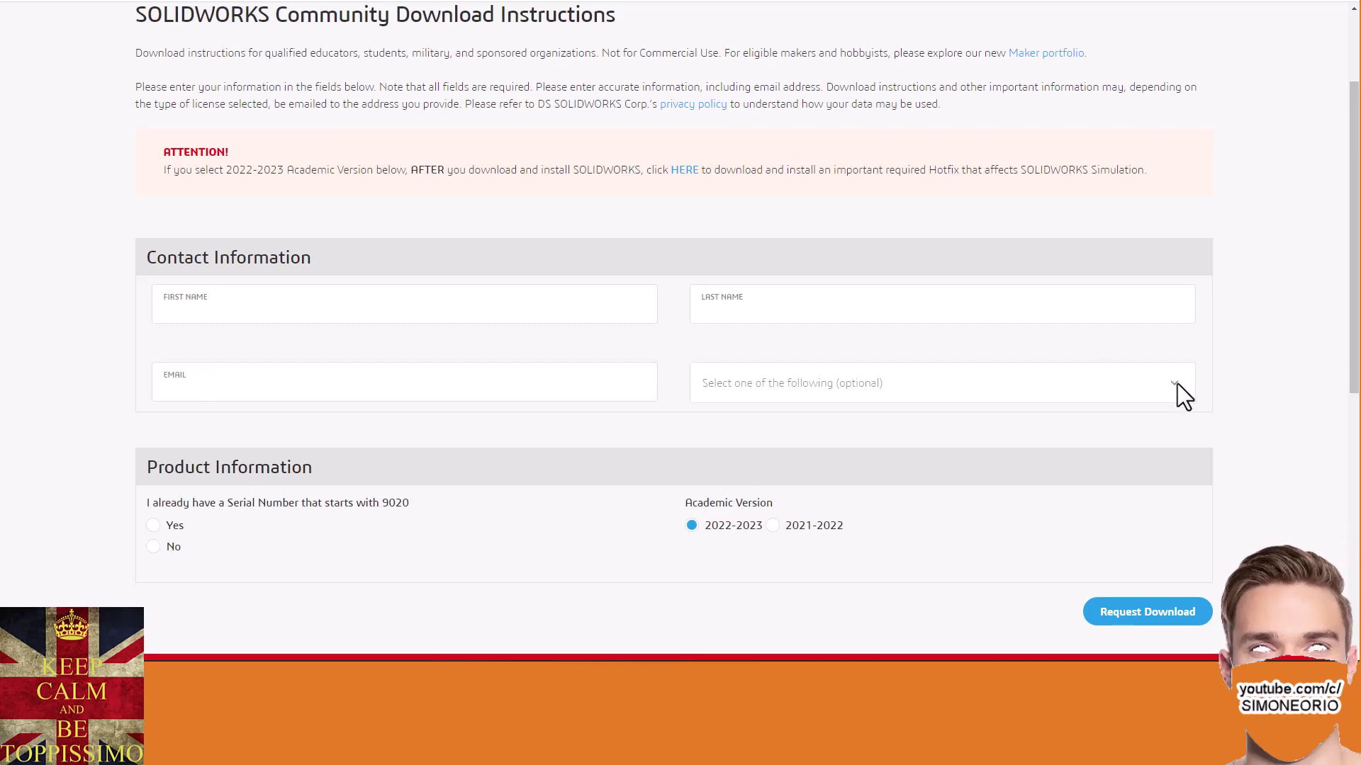
Choose Student as the role and answer Yes to having a 9020 serial number.
click(1162, 393)
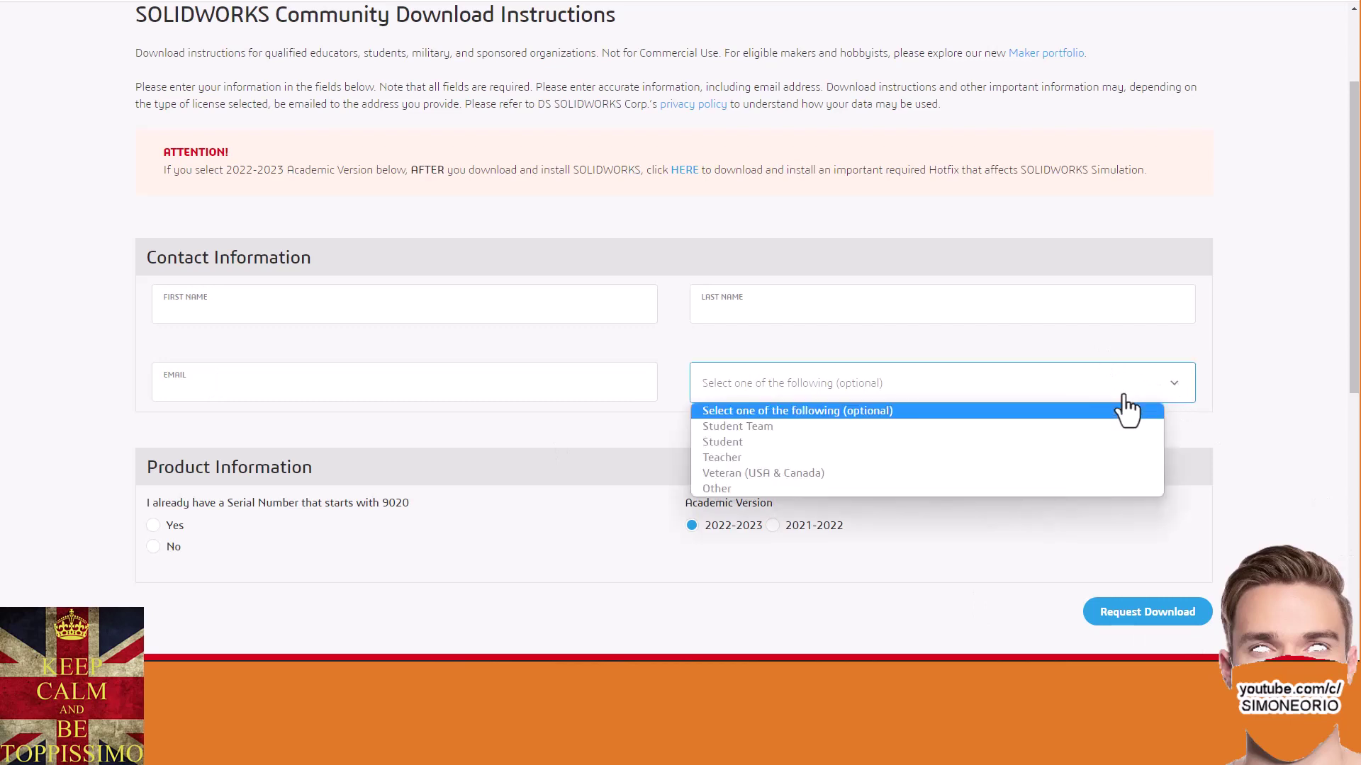
click(809, 441)
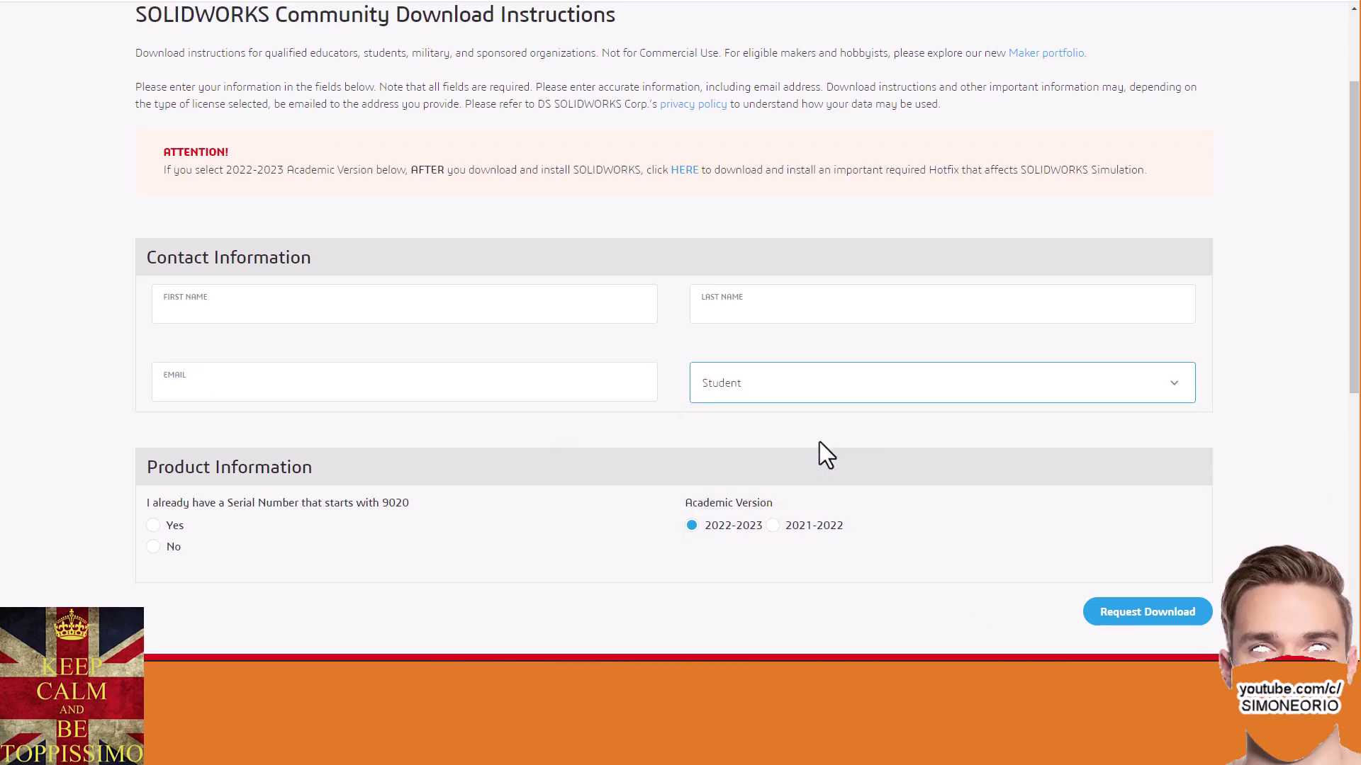
click(154, 527)
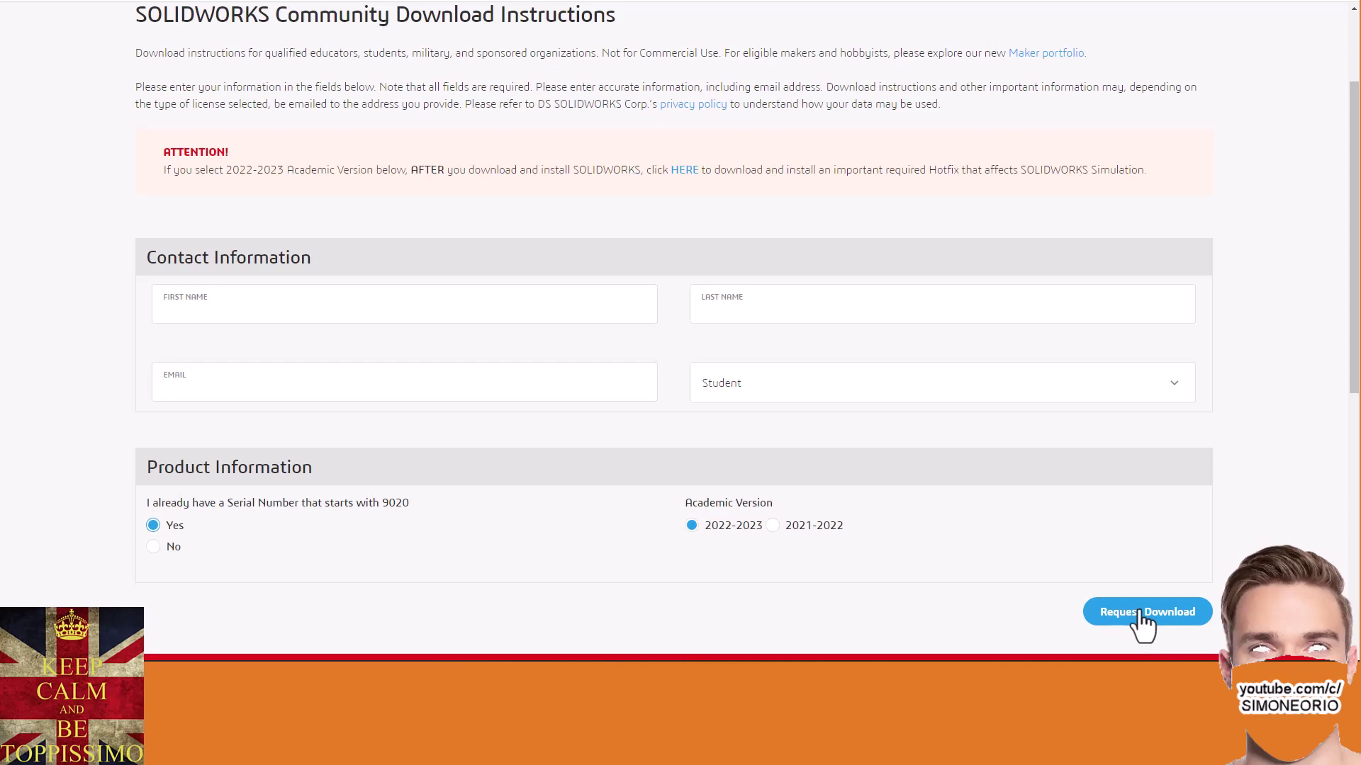
Enter the applicant's first name, last name and e-mail address in the contact fields.
click(221, 299)
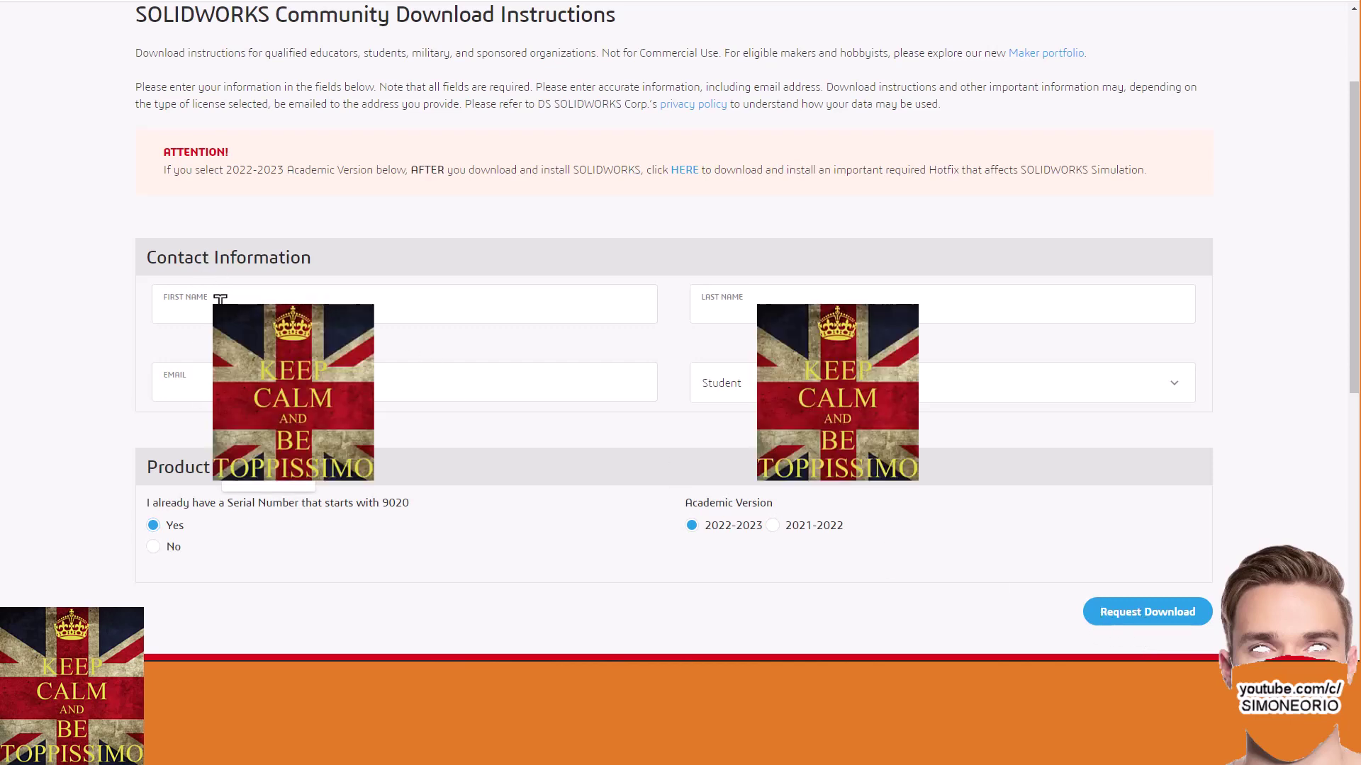
text(PIPPO)
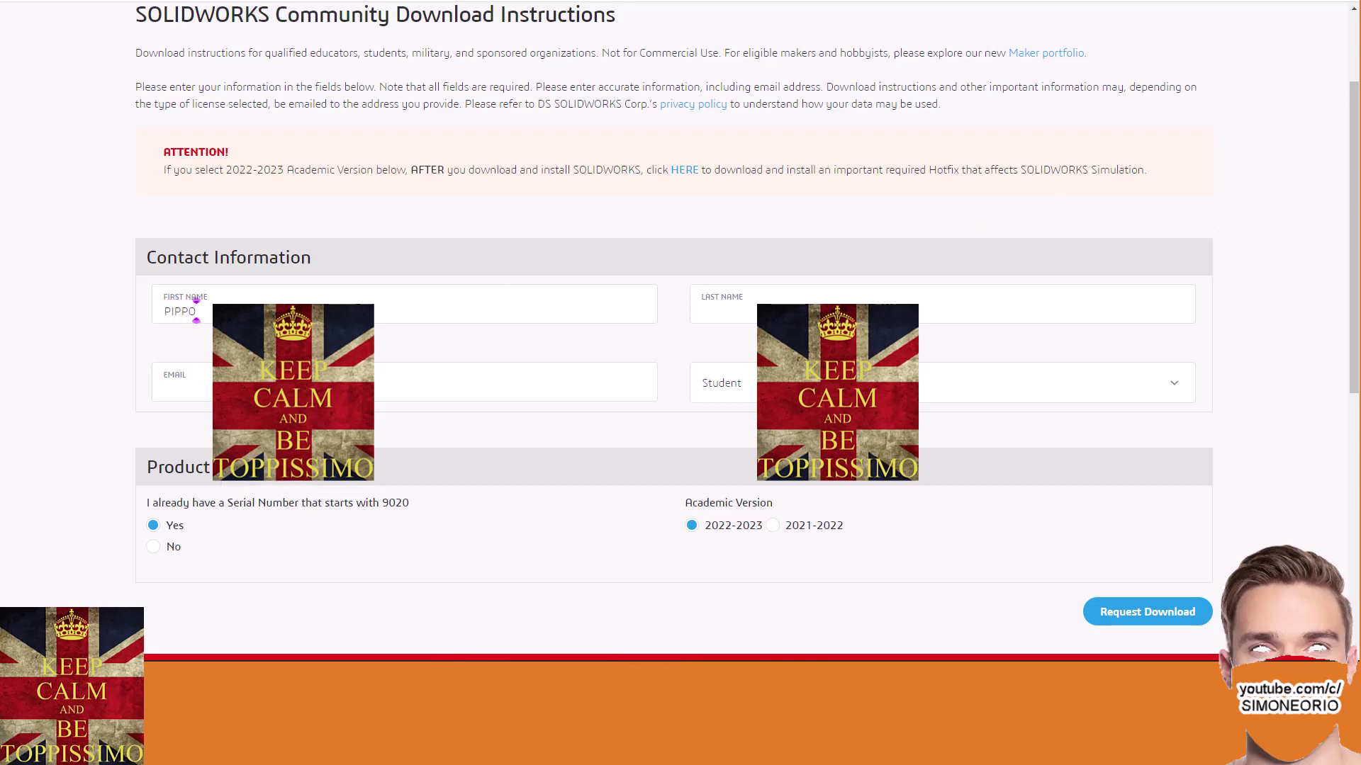
click(824, 298)
text(P)
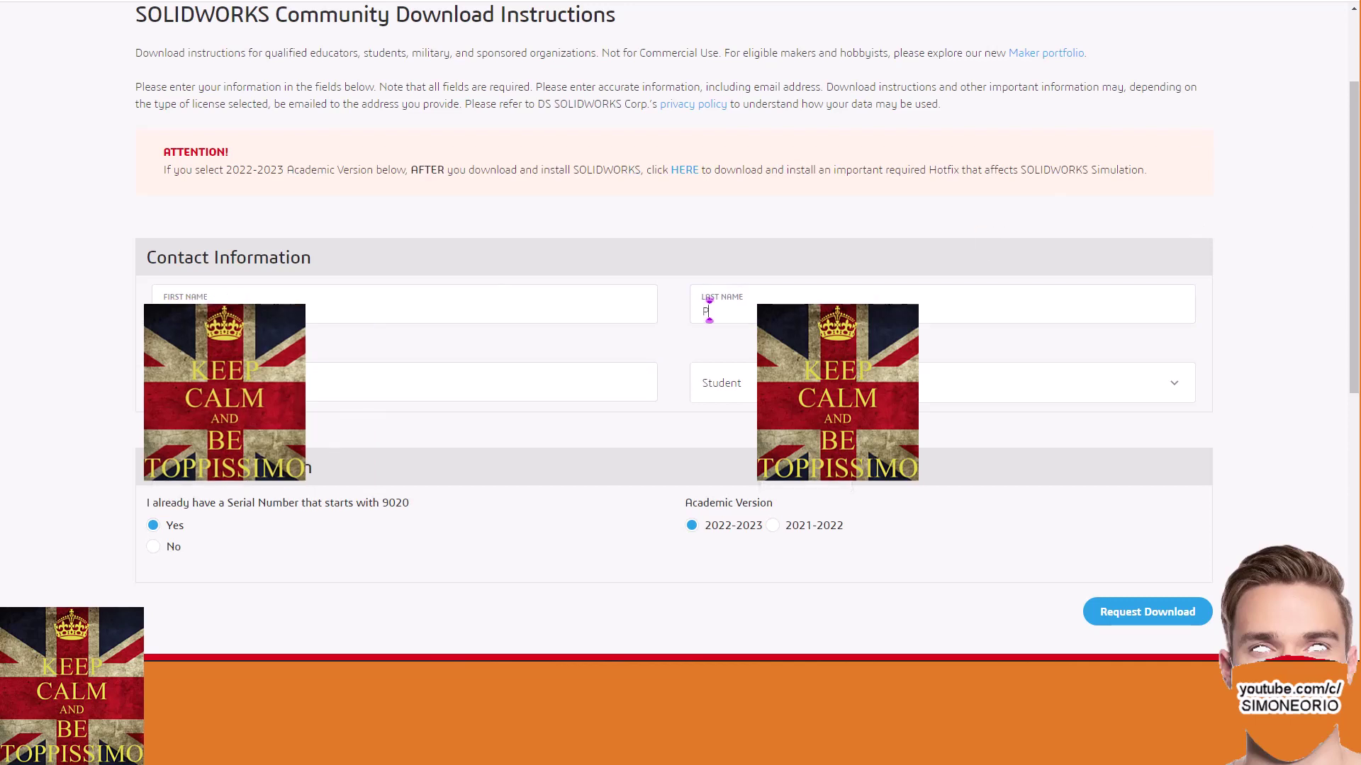
text(IPPO2)
click(195, 376)
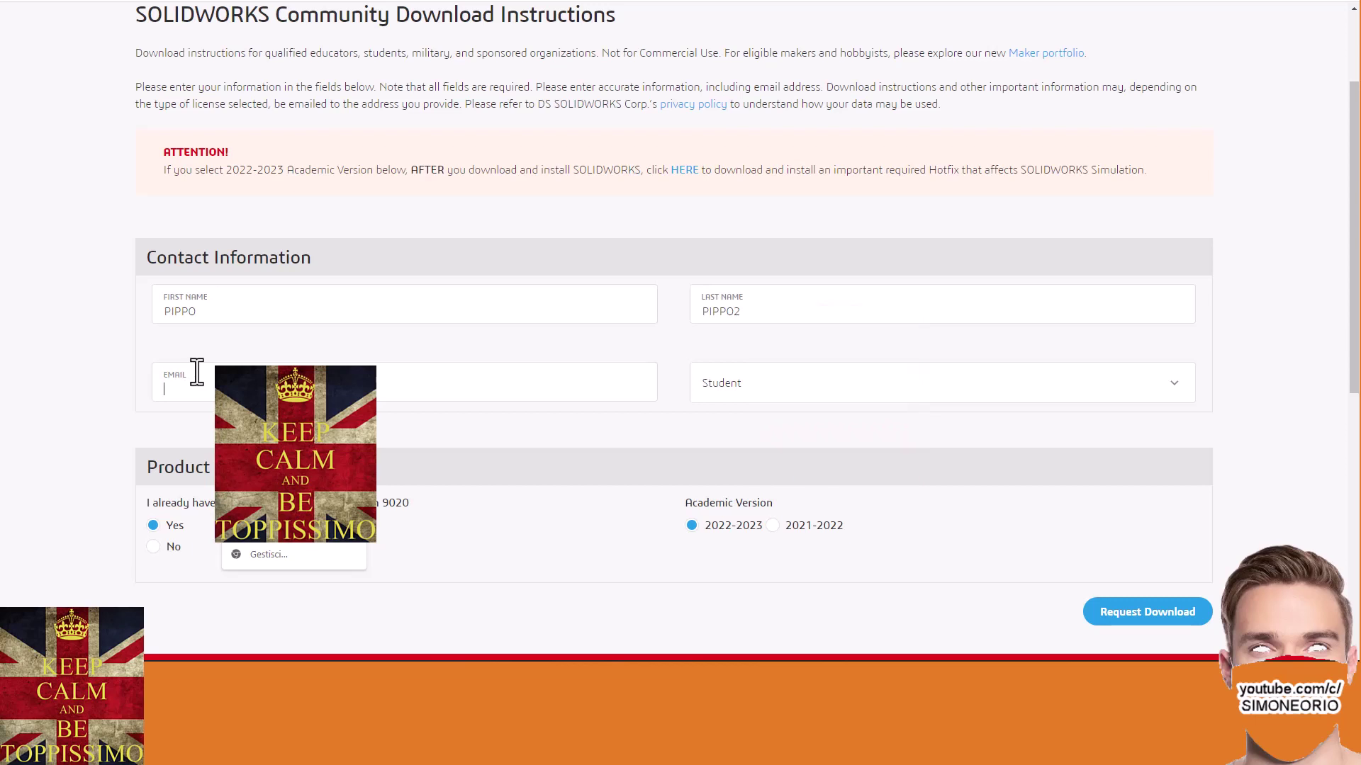
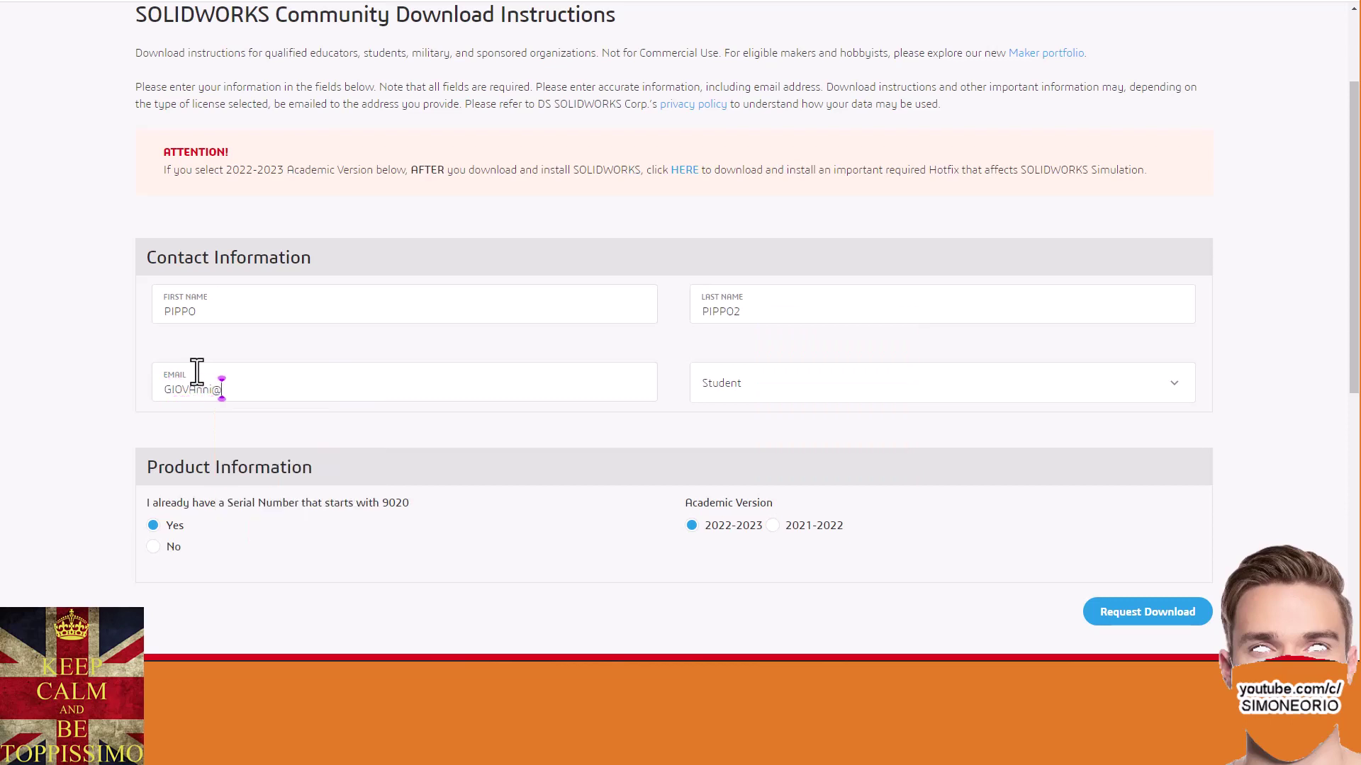
After the validation warning on submit, replace the last name using the autofill suggestion.
click(1148, 614)
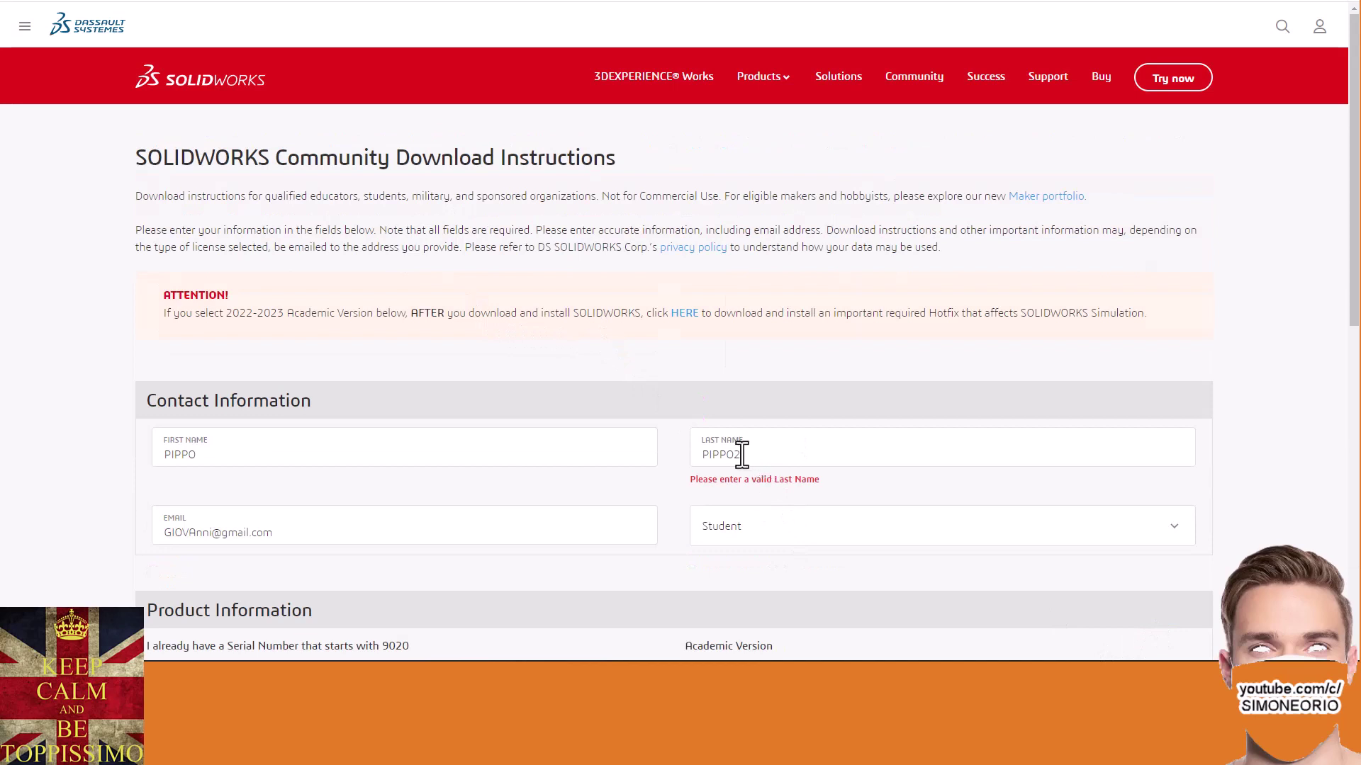
drag(753, 456, 701, 468)
text(rossi)
click(765, 495)
scroll(698, 465, down, 5)
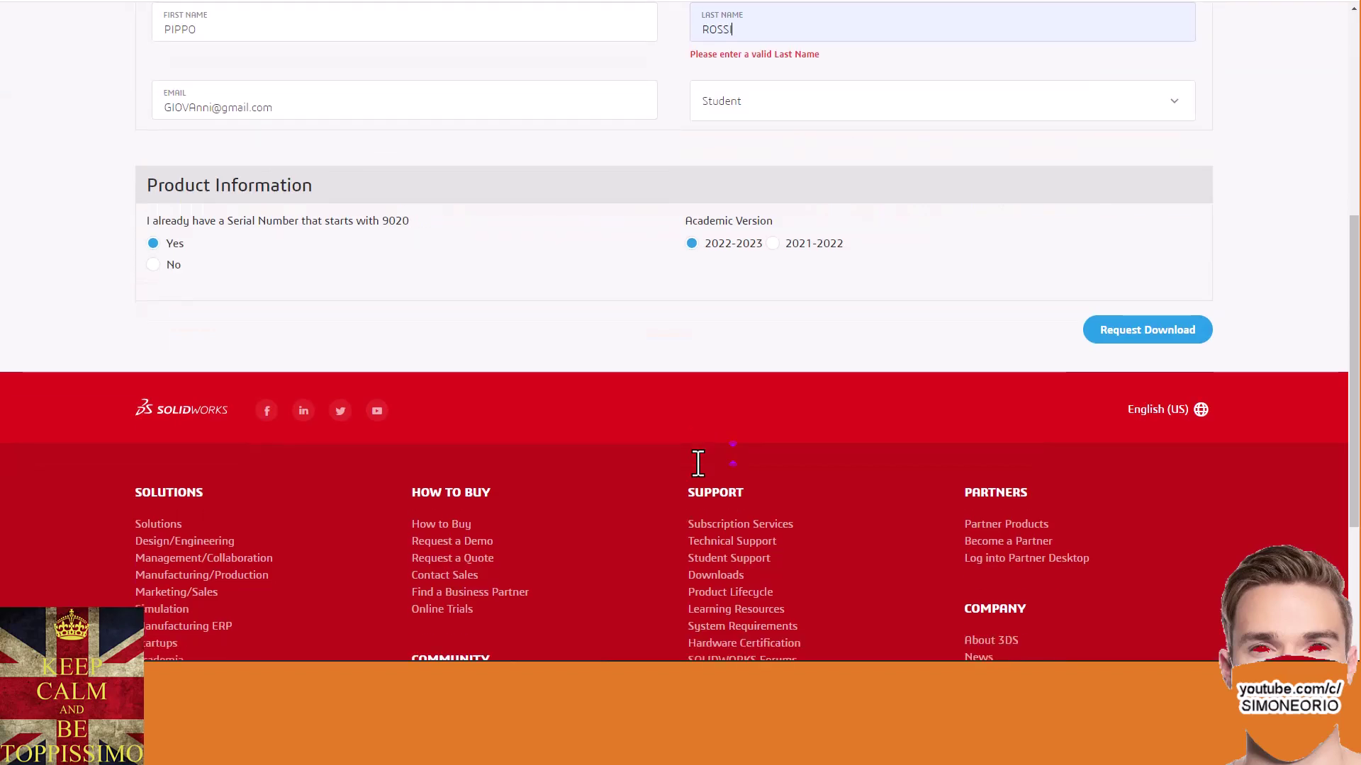
Submit the download request and accept the Community Access terms of use.
click(1133, 340)
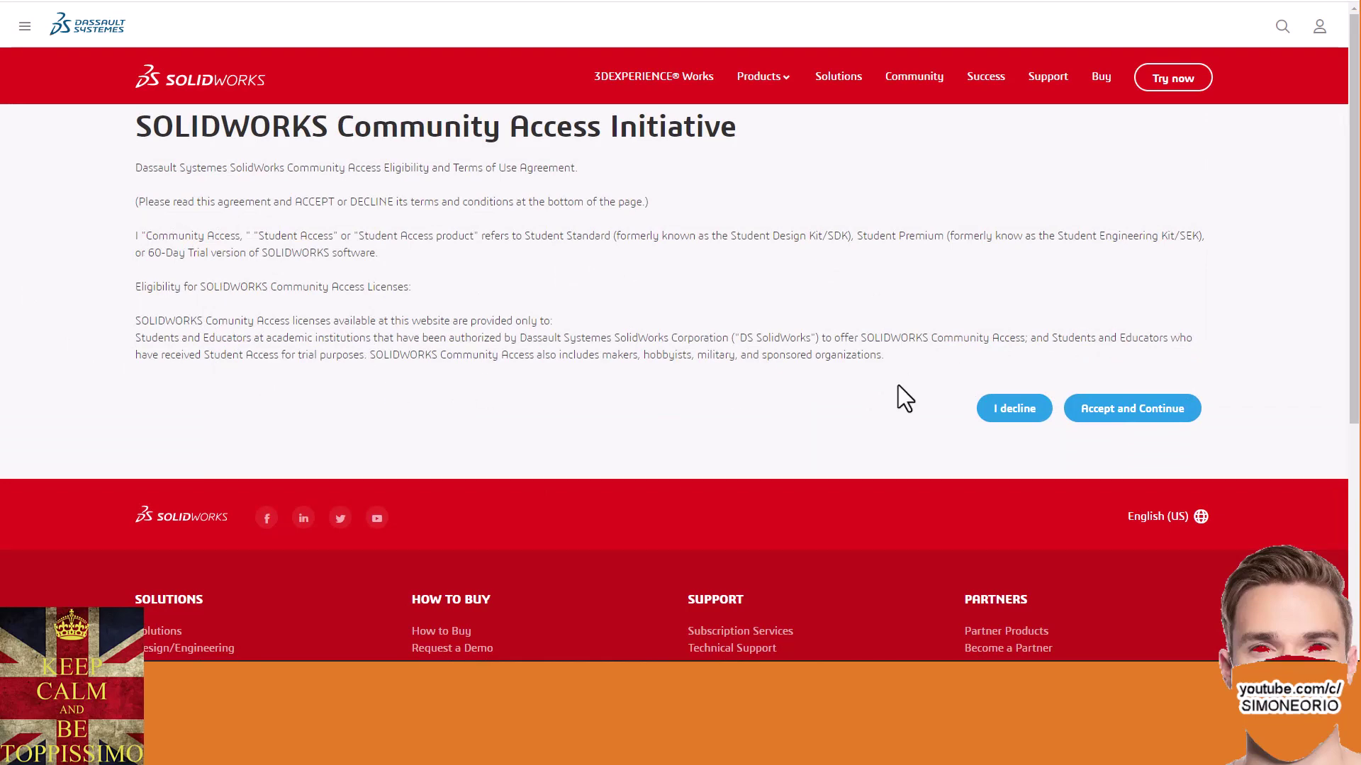
click(1150, 414)
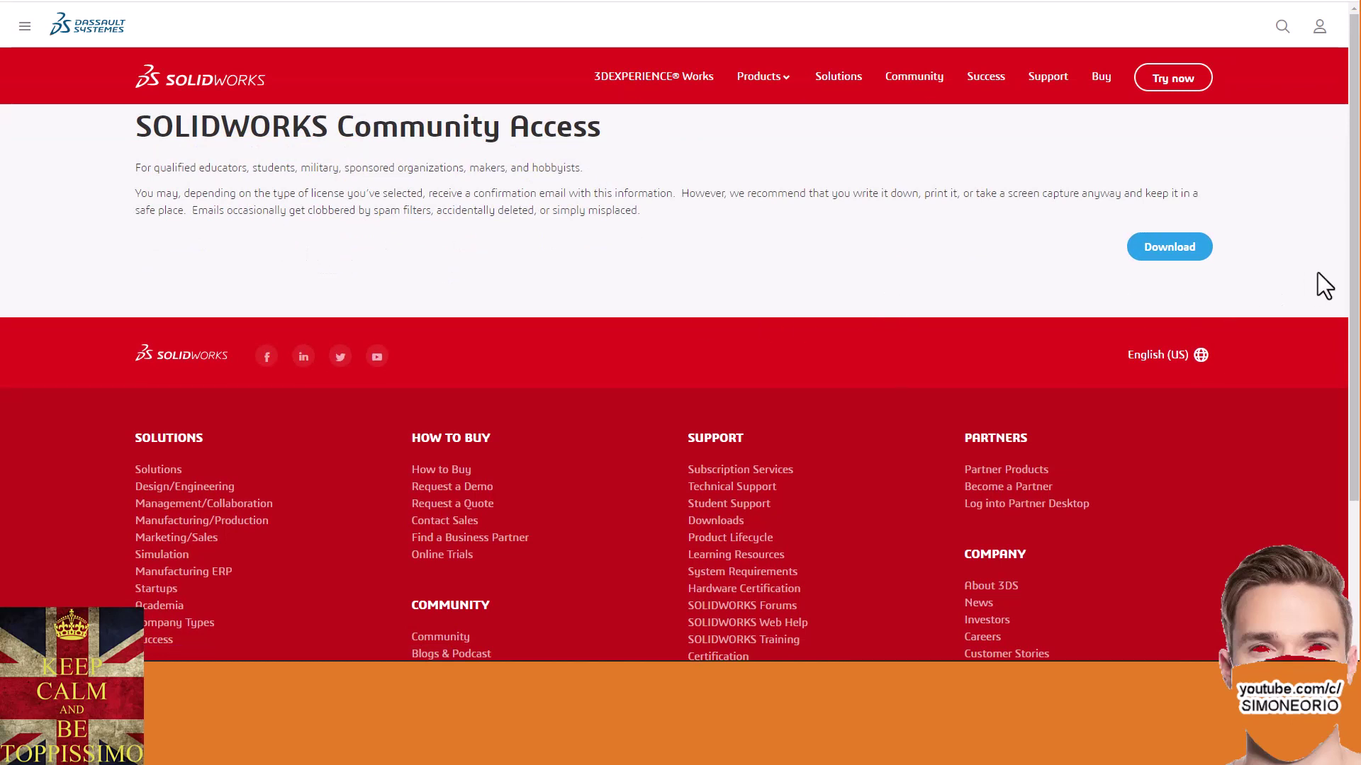
Start the SOLIDWORKS download from the Community Access page.
click(1165, 248)
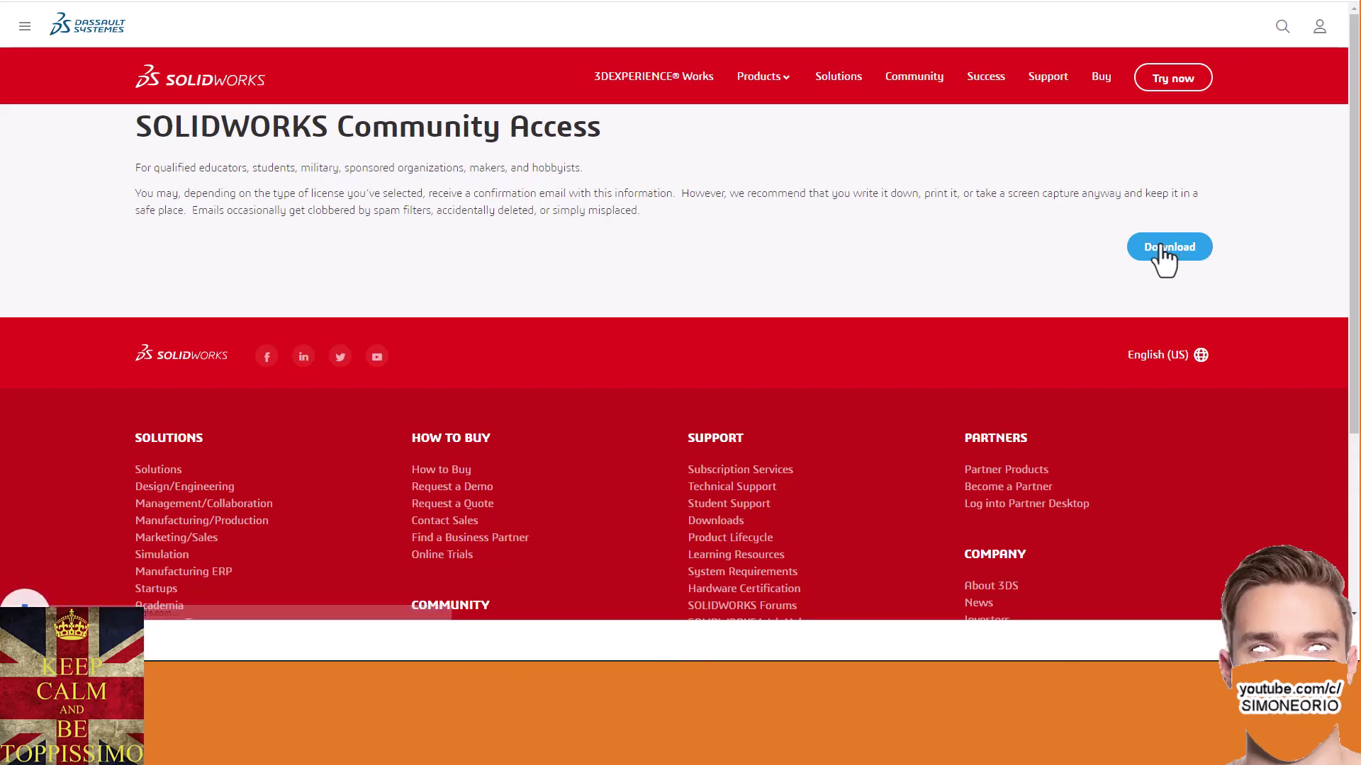